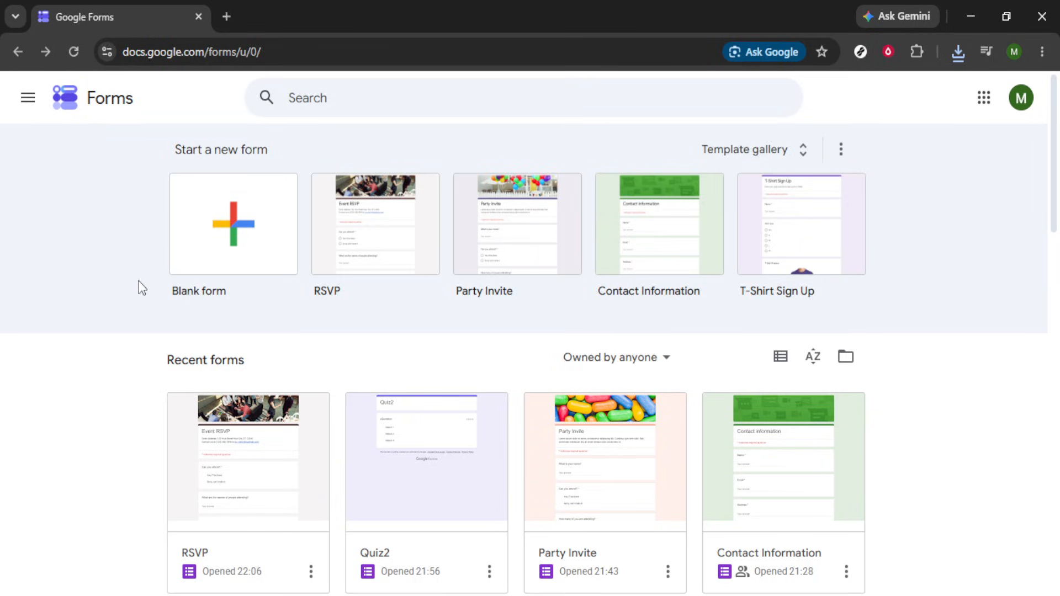
Step: Create a new blank form and rename it "Tutorial"
click(212, 234)
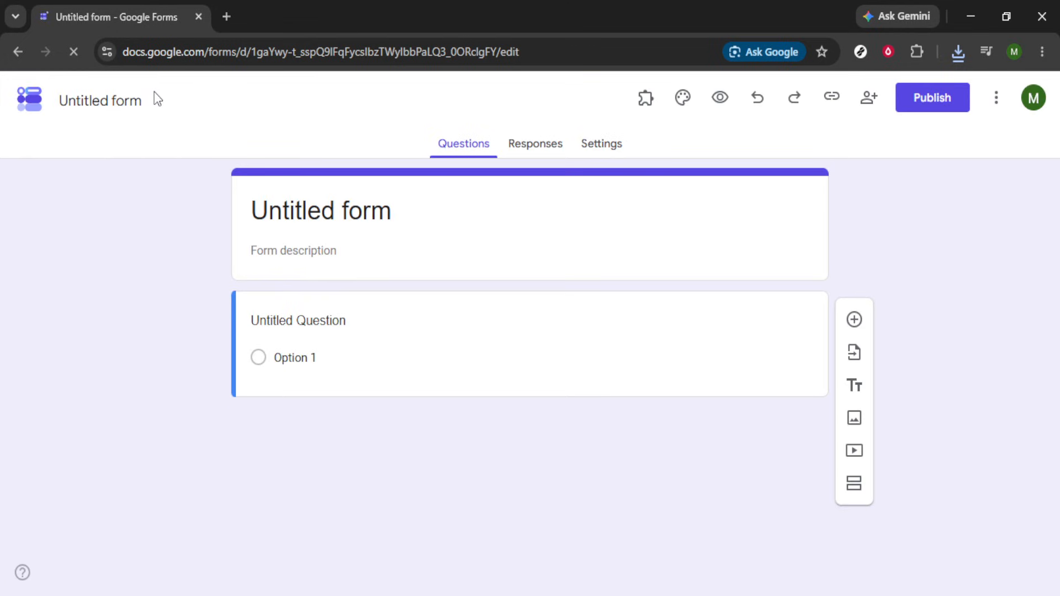
click(145, 101)
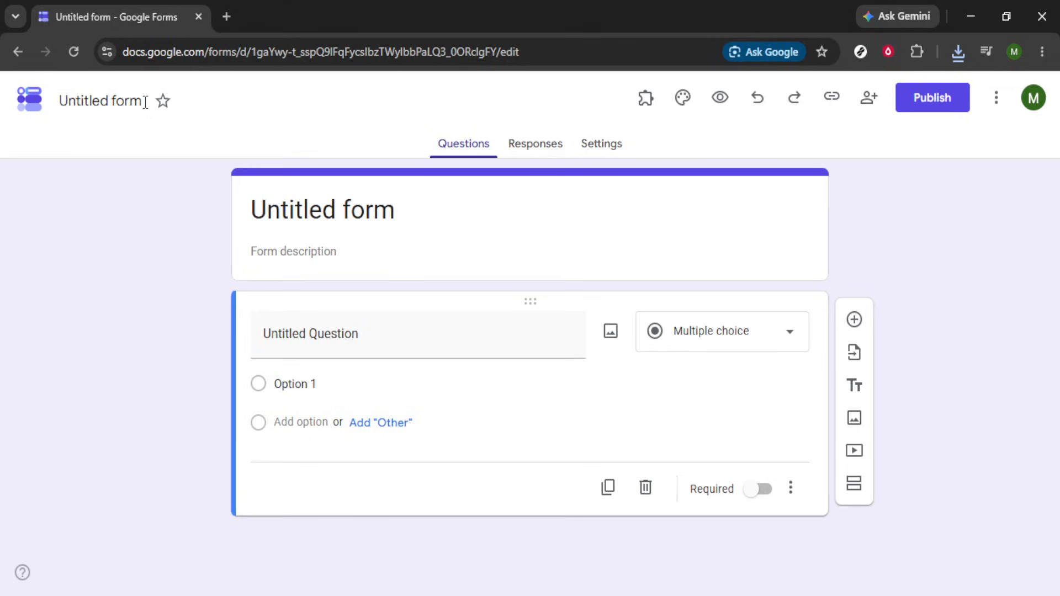
click(145, 101)
key(BackSpace)
key(BackSpace)
key(BackSpace)
key(BackSpace)
key(BackSpace)
key(BackSpace)
key(BackSpace)
key(BackSpace)
key(BackSpace)
key(BackSpace)
key(BackSpace)
key(BackSpace)
key(BackSpace)
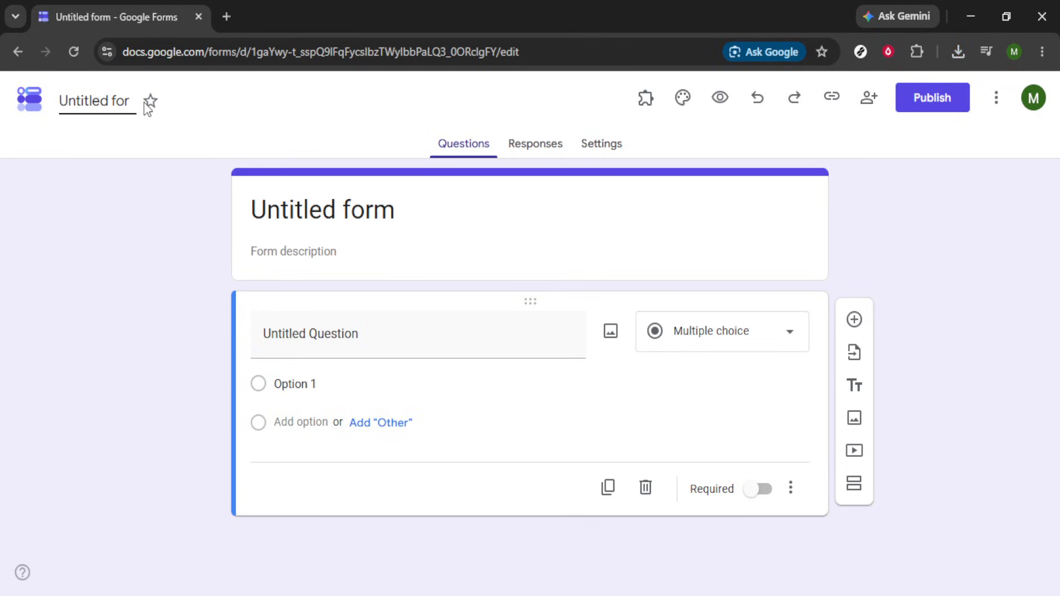
text(Tu)
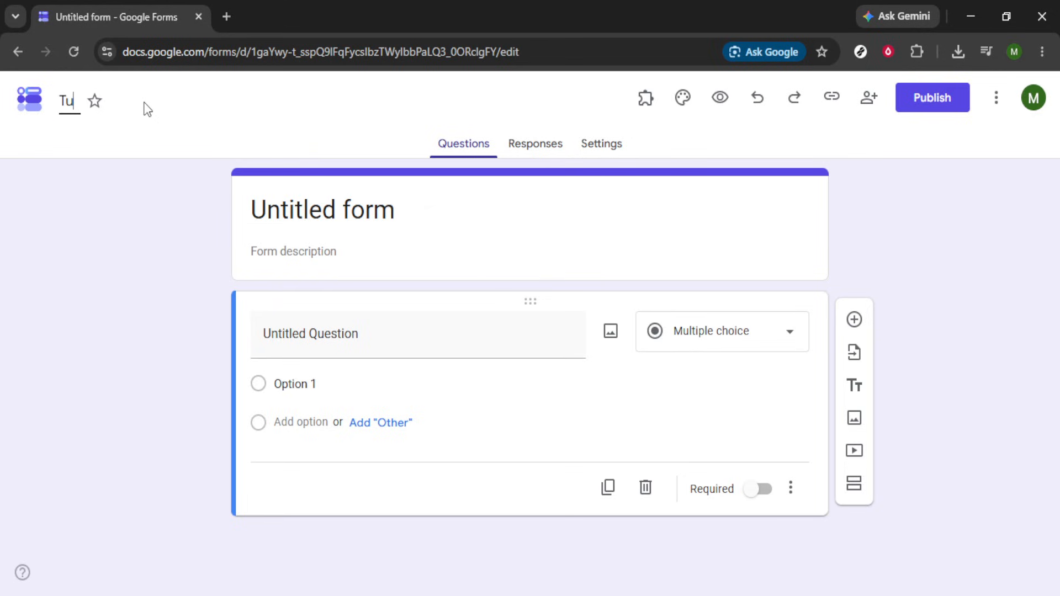
text(torial)
Step: Title the first question "select your time" and set its answer type to Time
click(380, 341)
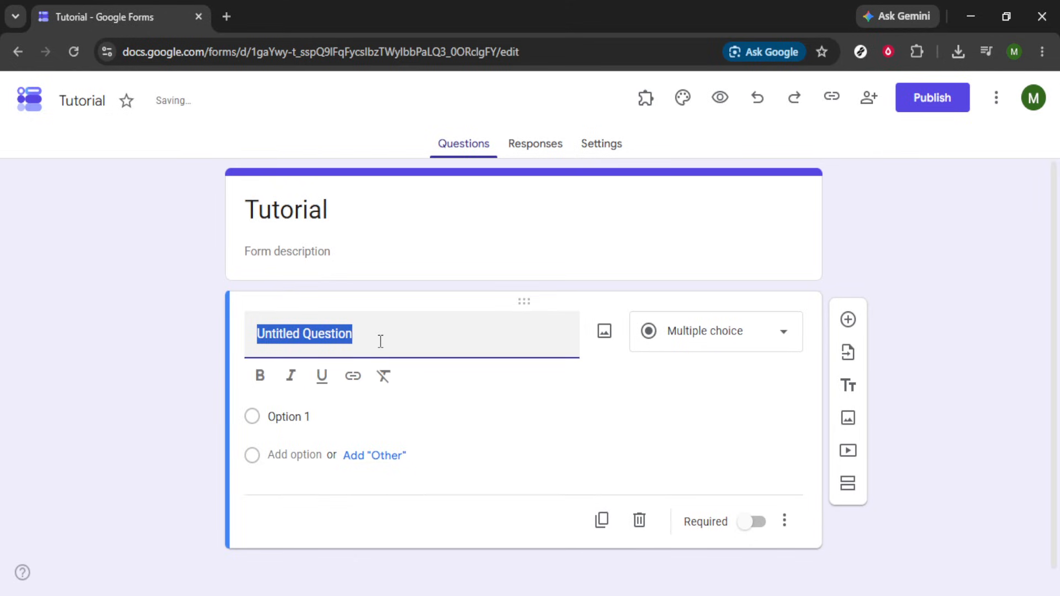
key(BackSpace)
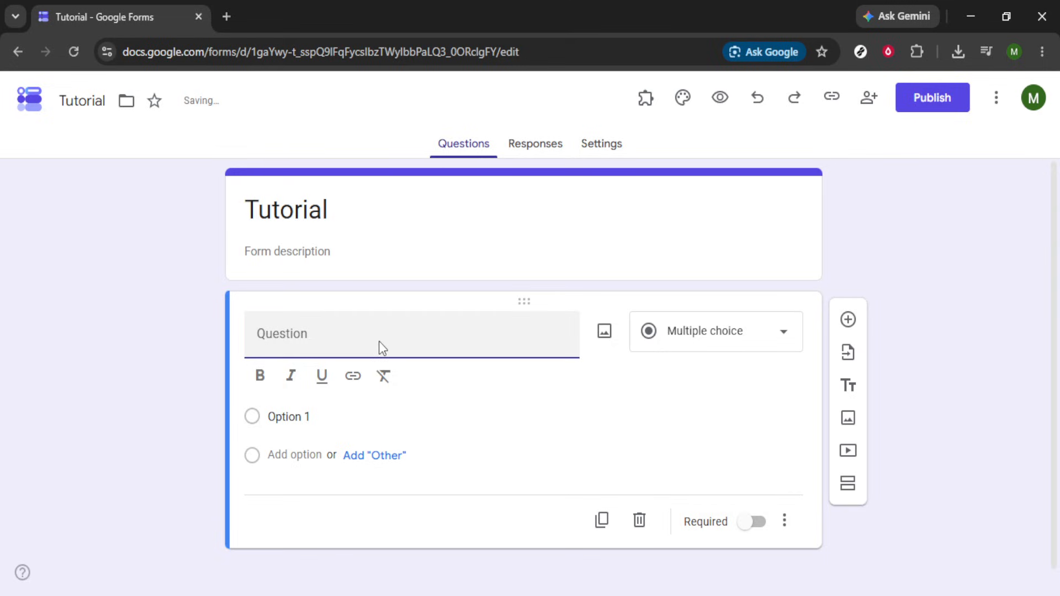
text(select your time)
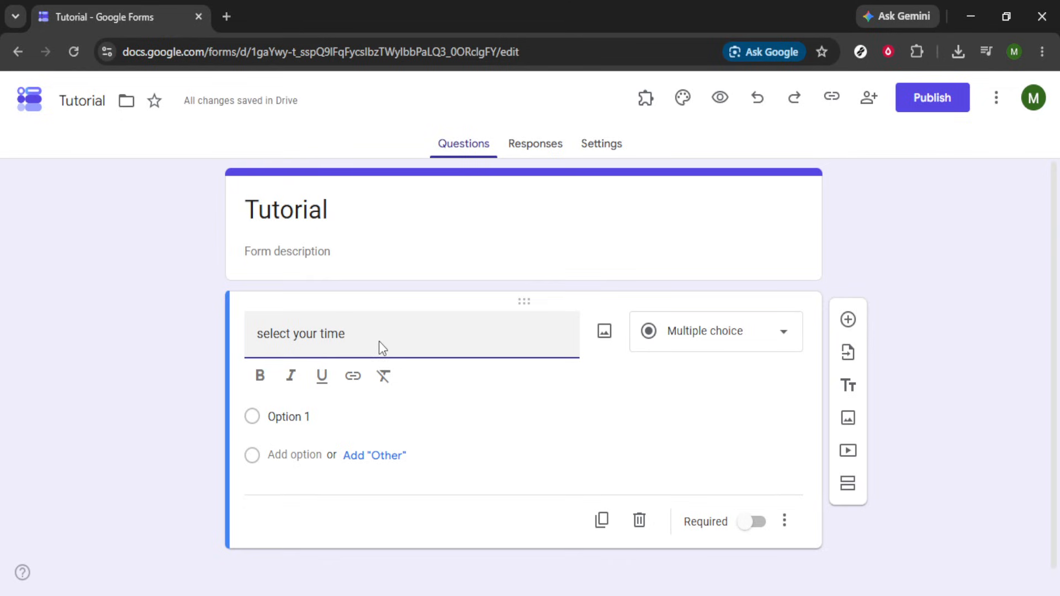
click(787, 345)
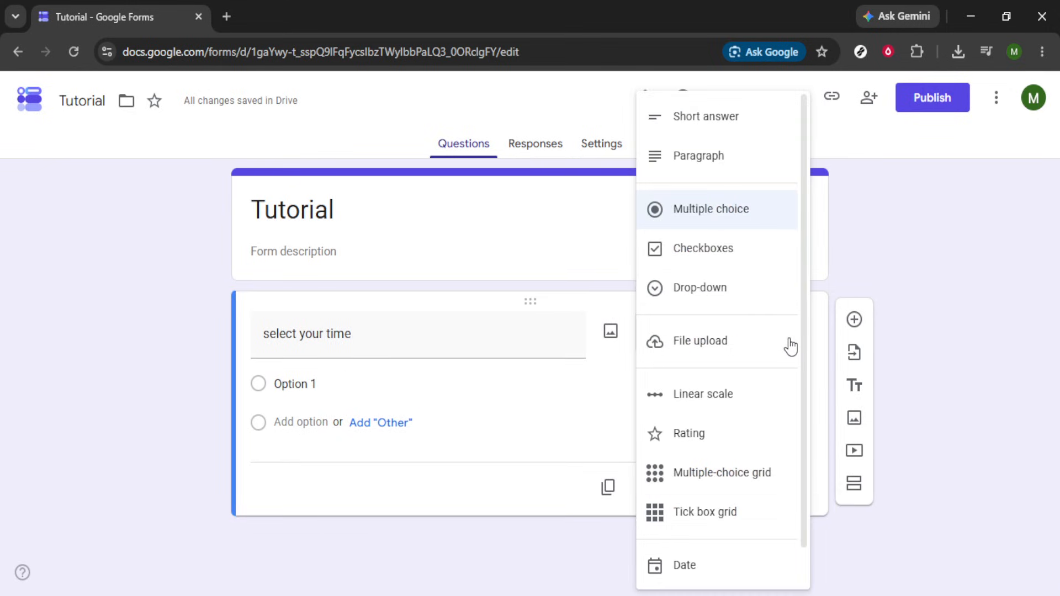
scroll(710, 414, down, 1)
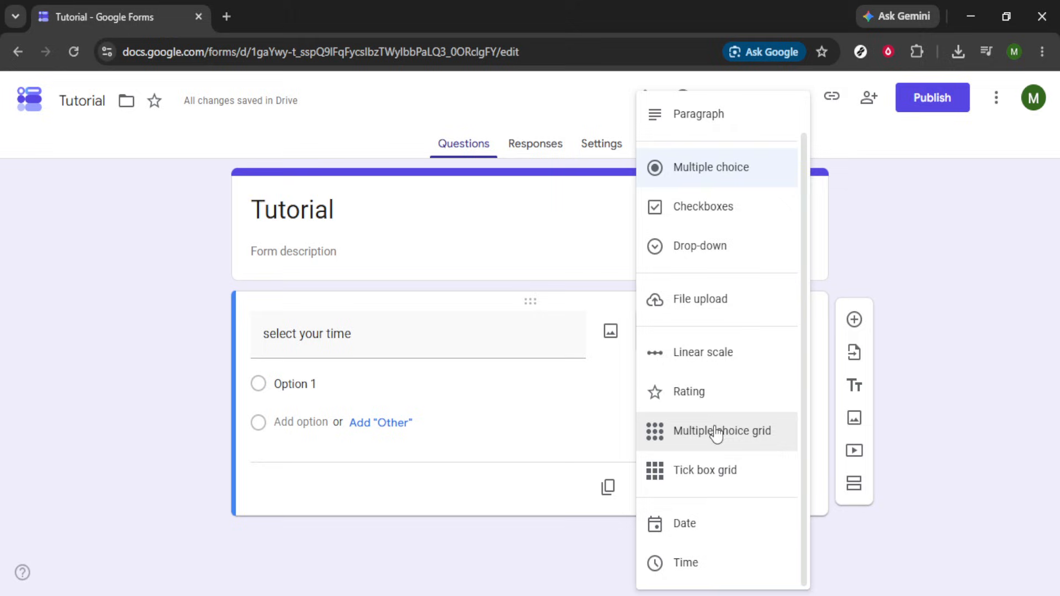
click(736, 569)
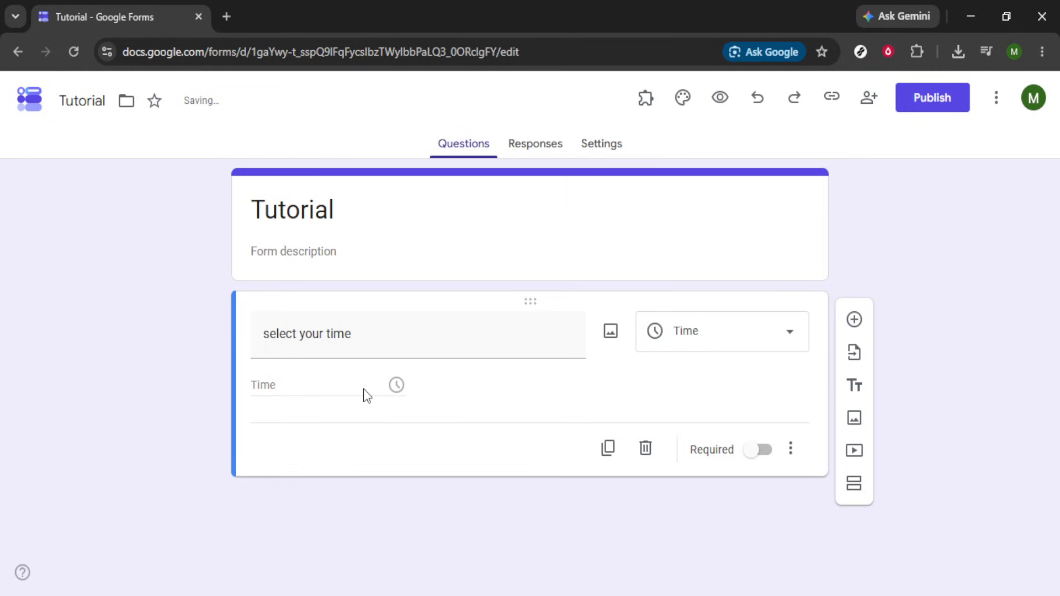
Step: Make the "select your time" question required, keeping Time as its answer type
click(398, 386)
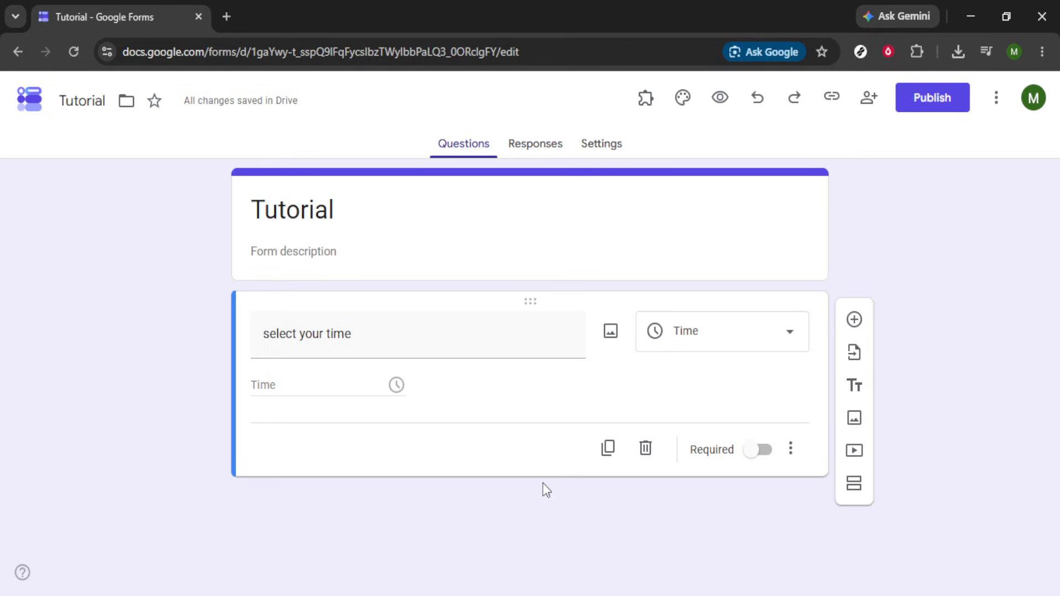
click(761, 454)
click(384, 334)
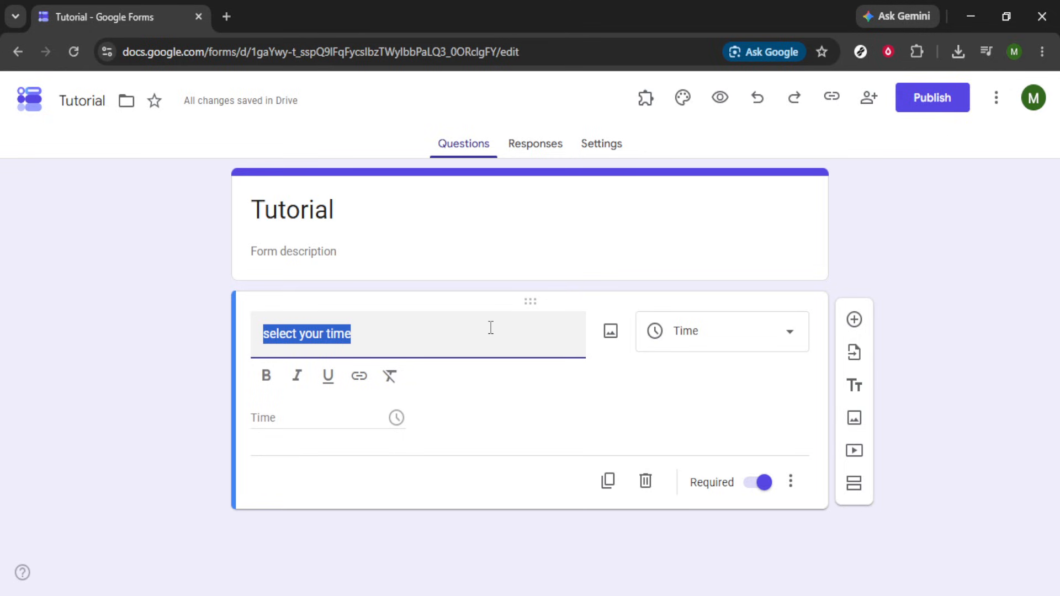
click(439, 337)
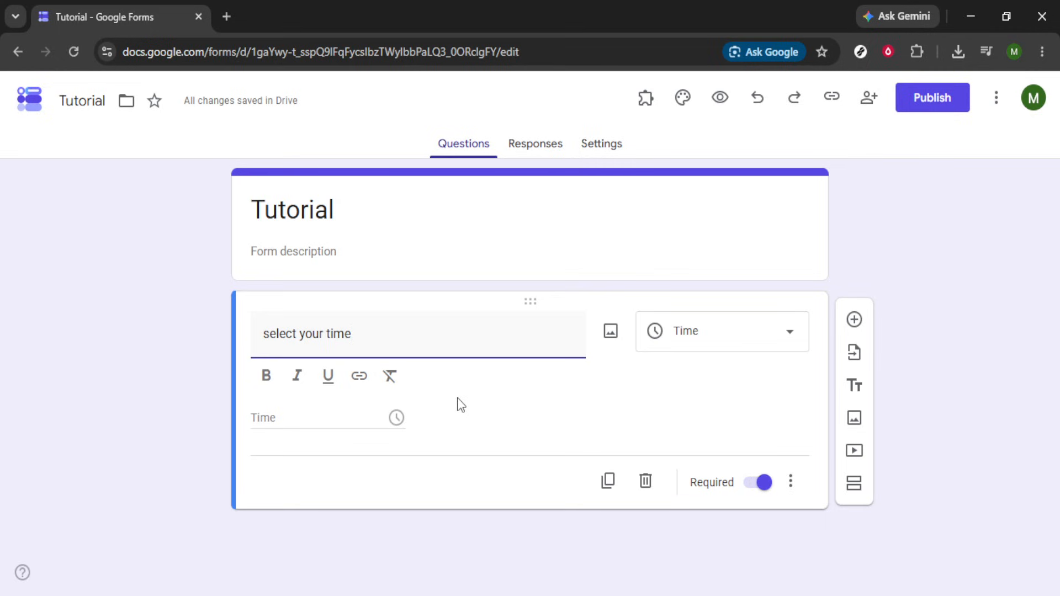
click(789, 332)
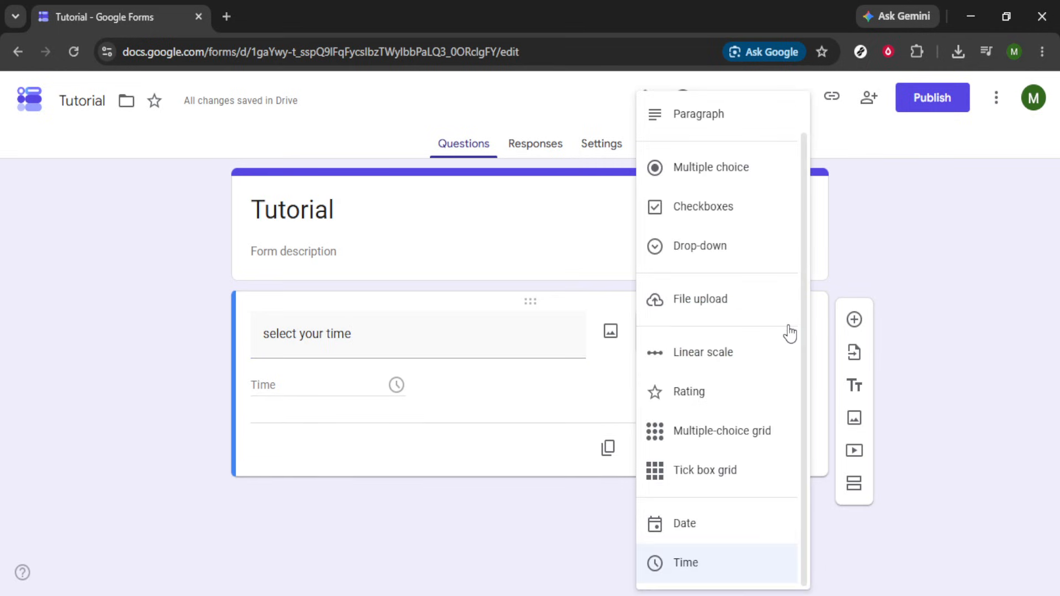
click(564, 516)
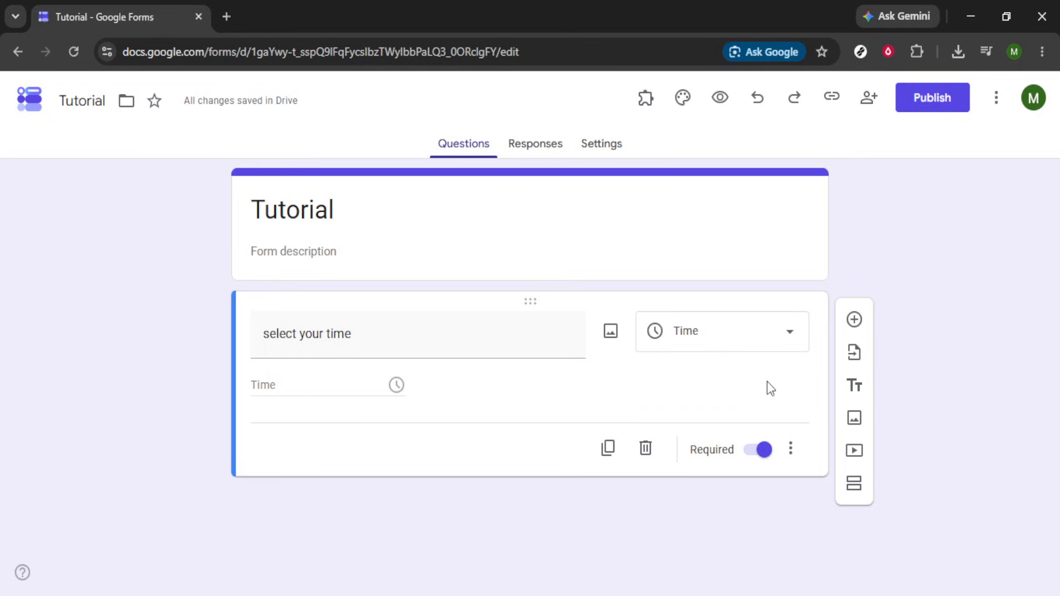
Step: Add a second question below the time question and title it "select your date"
click(854, 320)
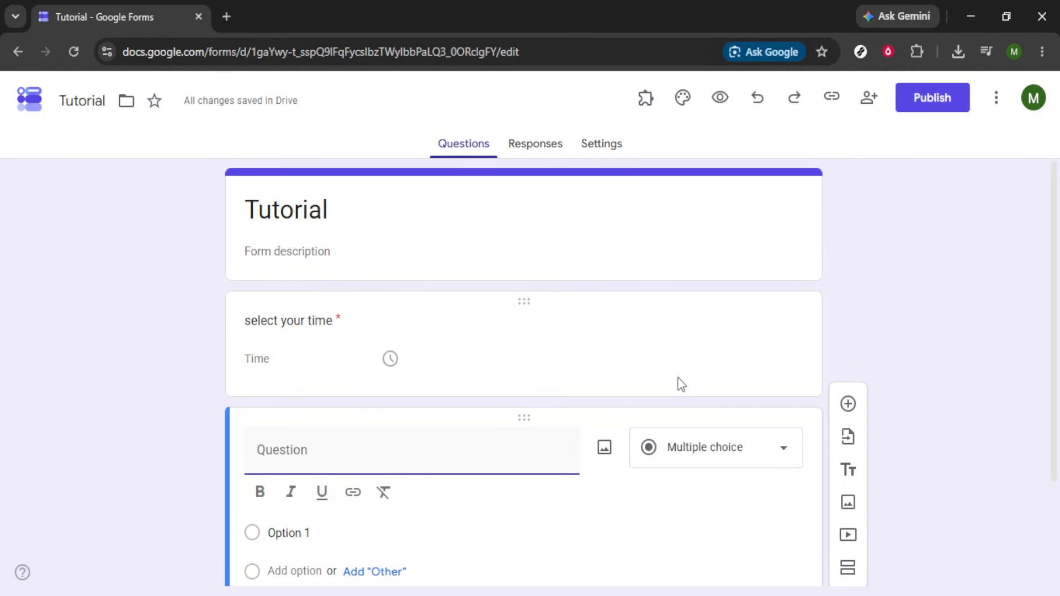
scroll(678, 383, down, 2)
scroll(679, 384, down, 1)
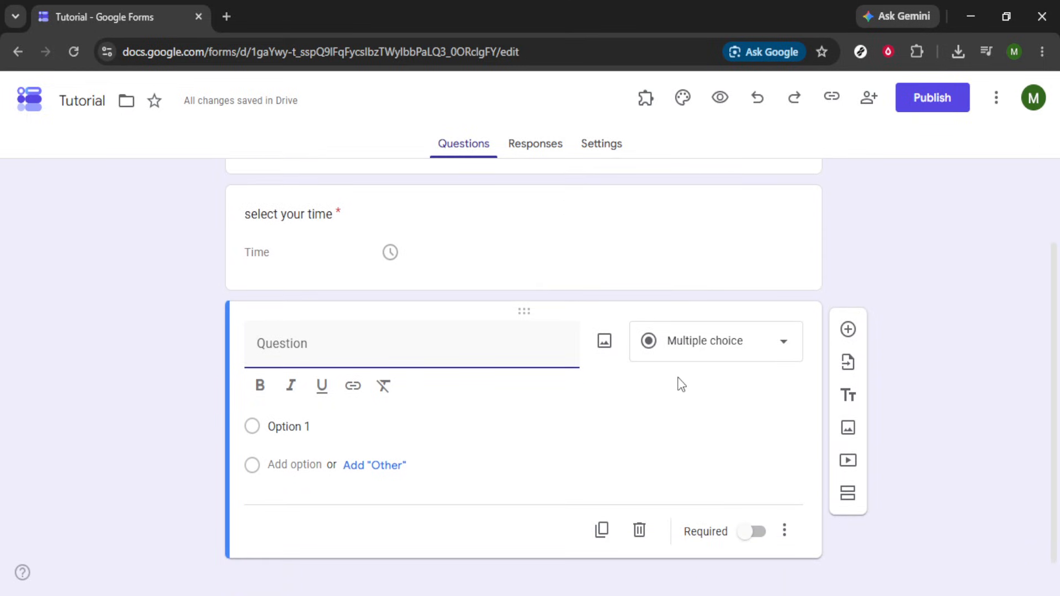
scroll(681, 385, up, 2)
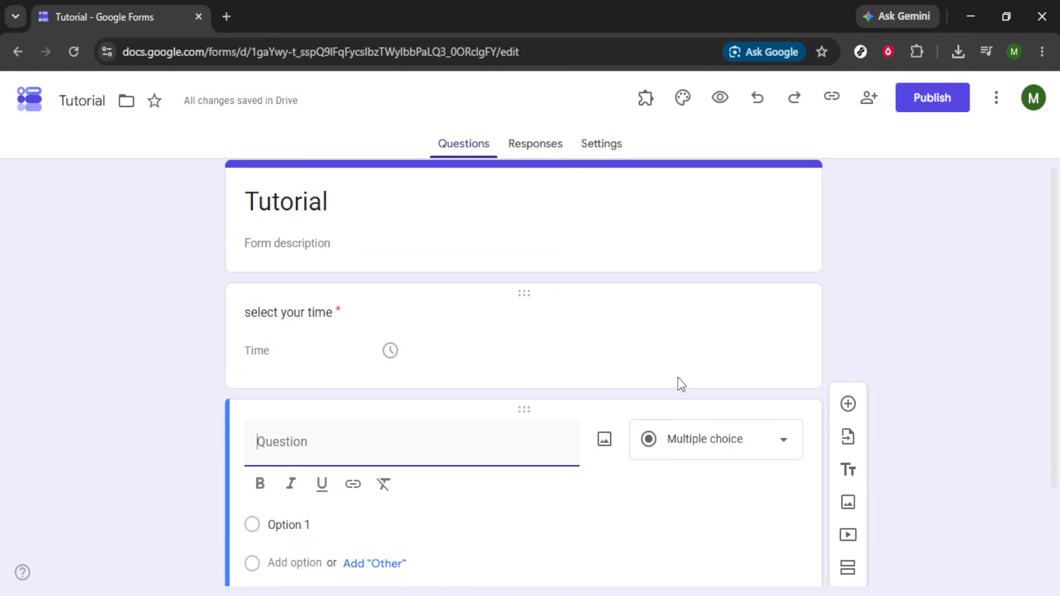
scroll(608, 458, down, 2)
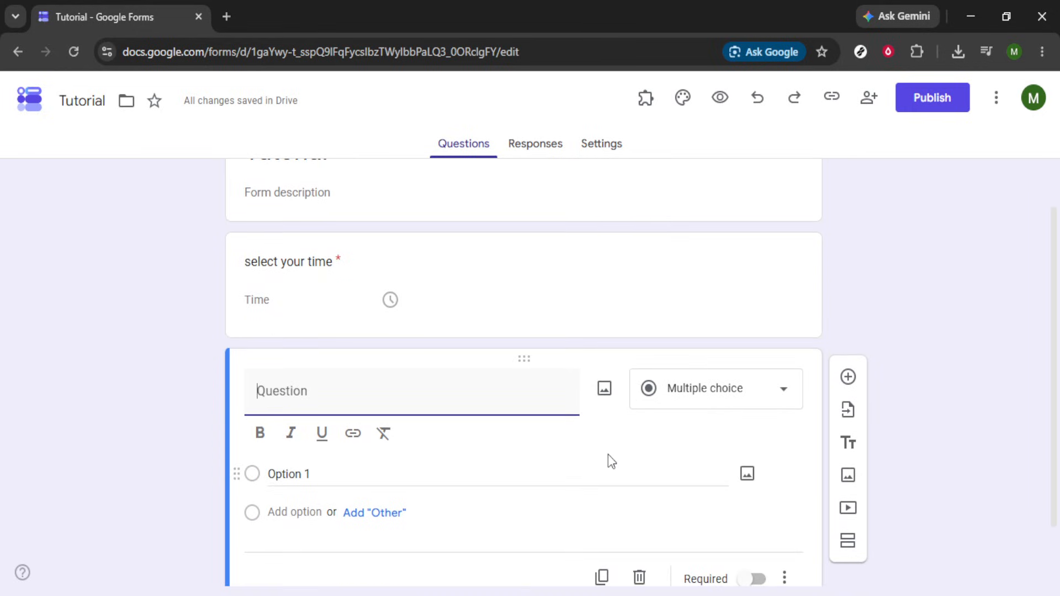
scroll(608, 458, down, 2)
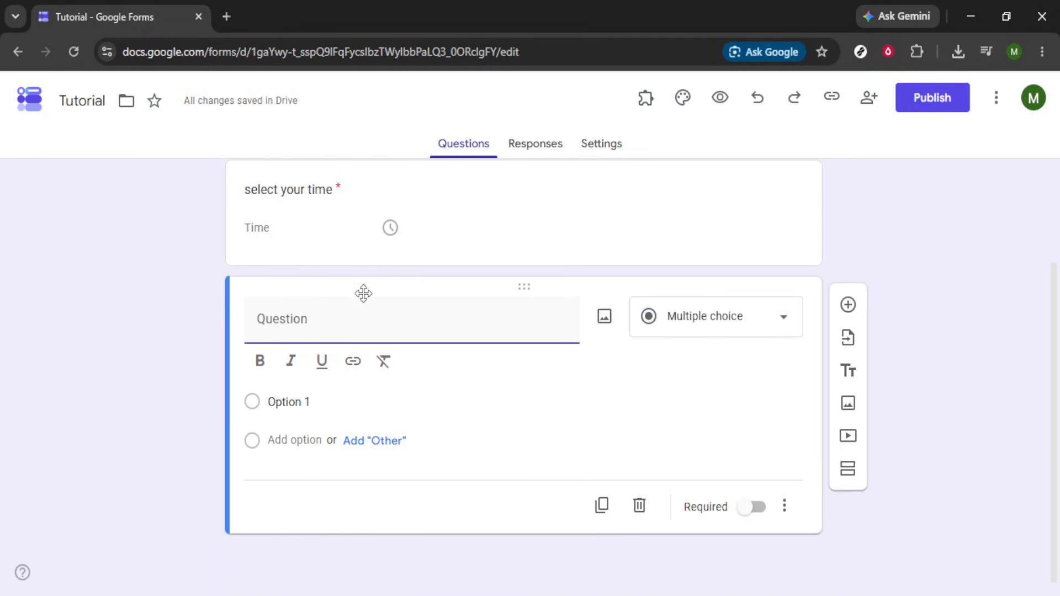
text(sle)
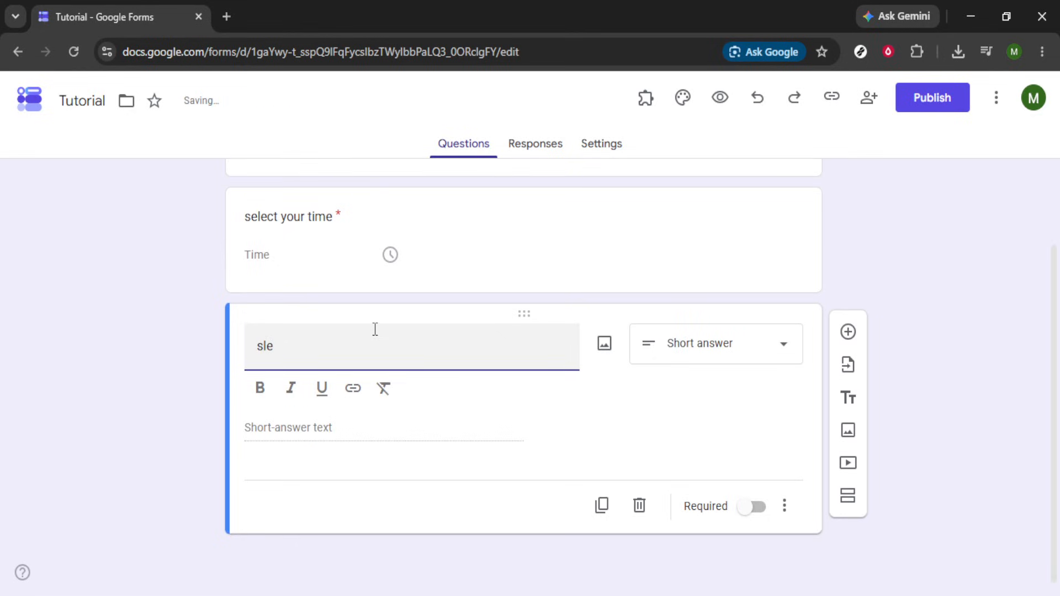
key(BackSpace)
key(BackSpace)
text(leel)
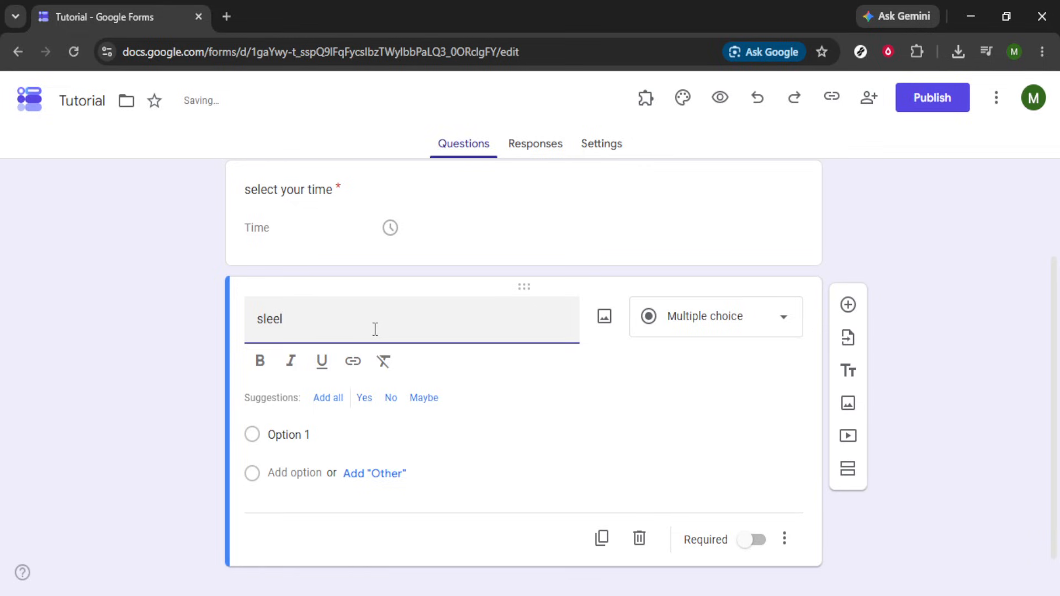
key(BackSpace)
key(BackSpace)
key(BackSpace)
key(BackSpace)
text(s)
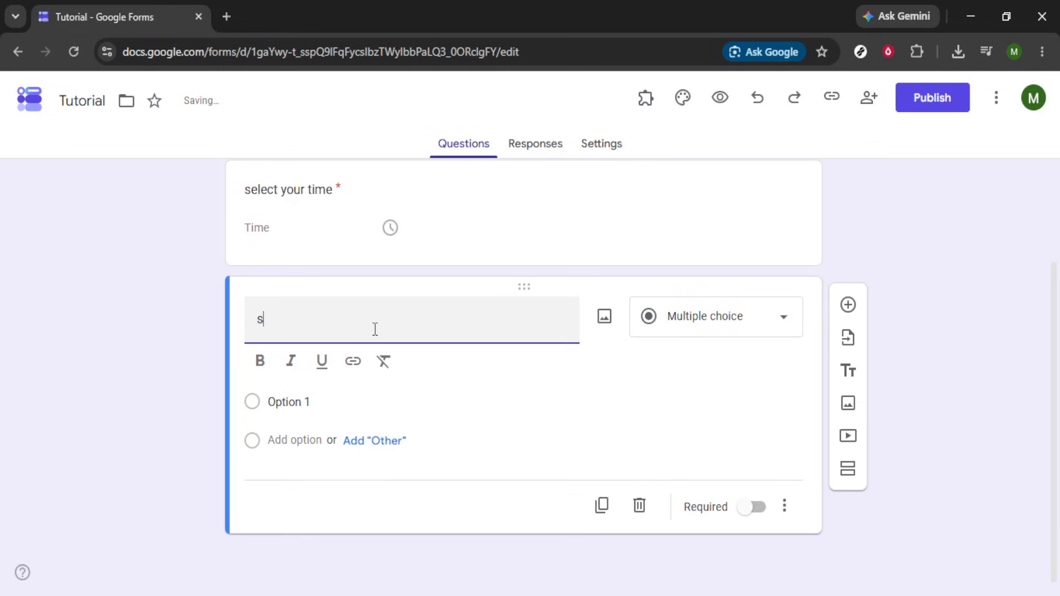
text(elect your date)
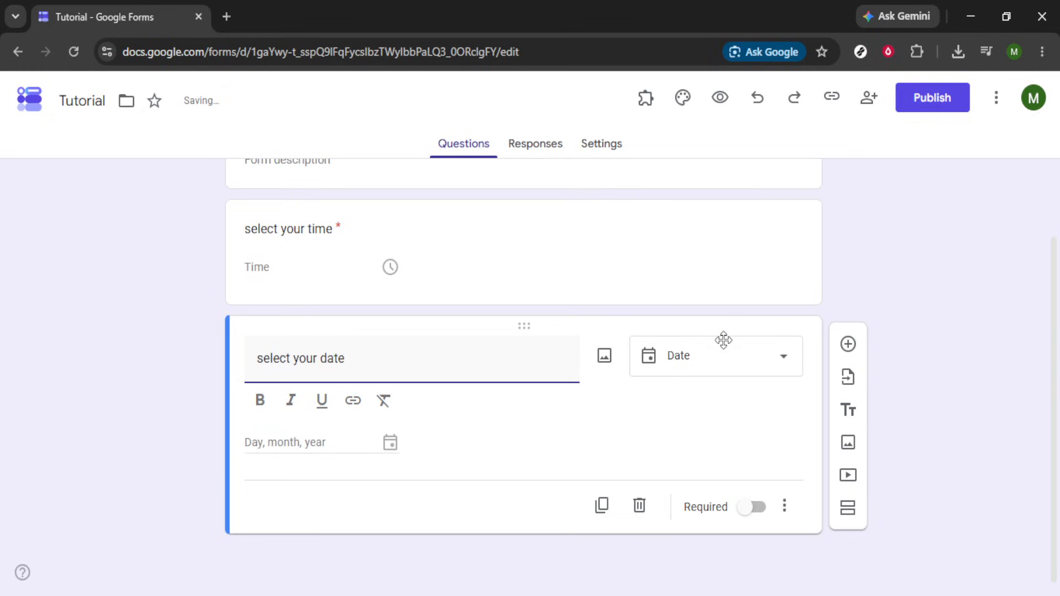
Step: Choose Date as the answer type of the "select your date" question and make it required
click(761, 367)
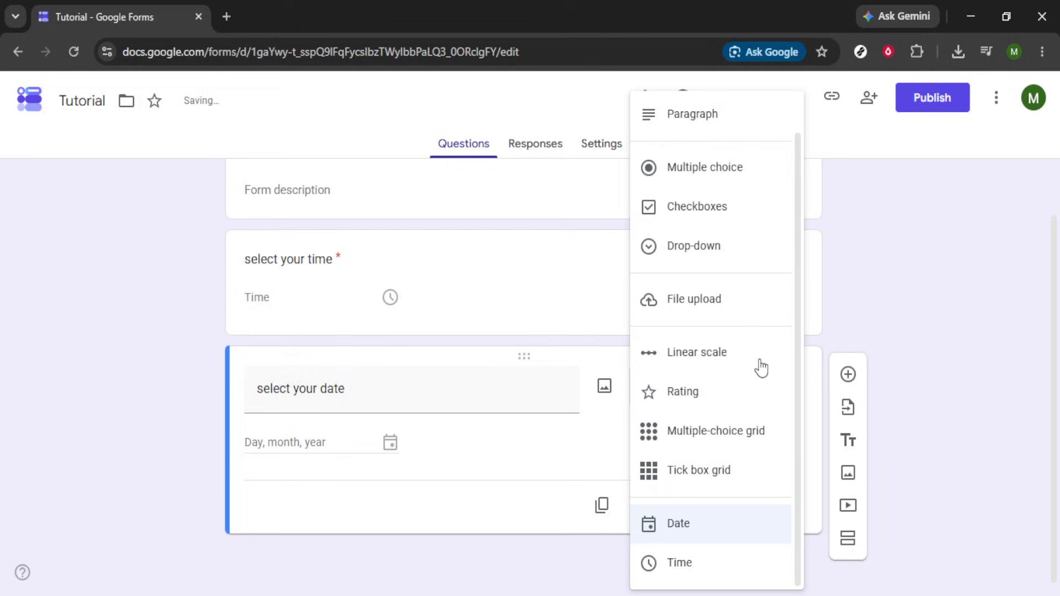
click(713, 540)
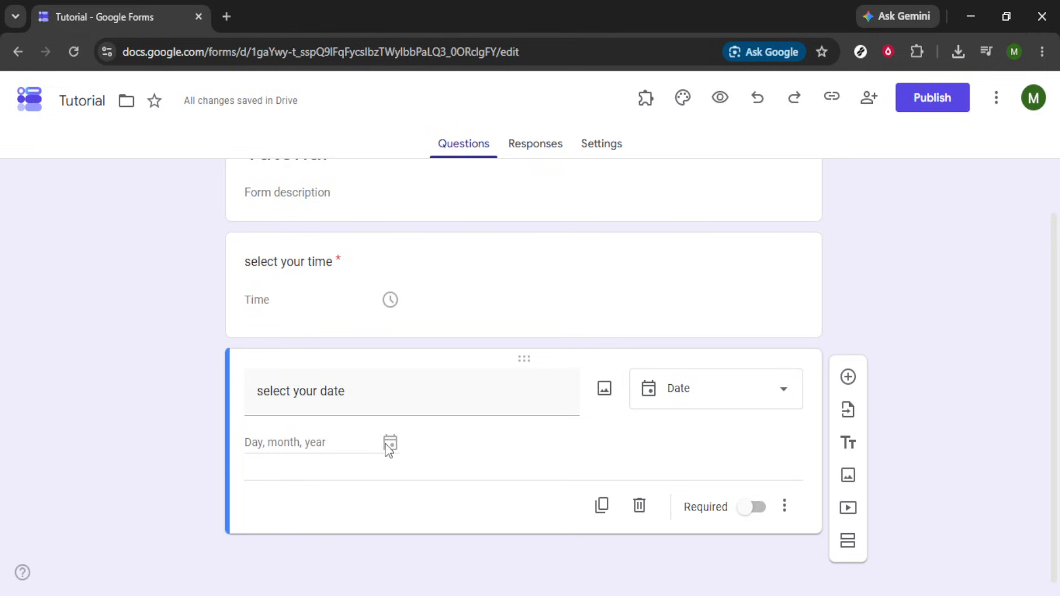
click(745, 519)
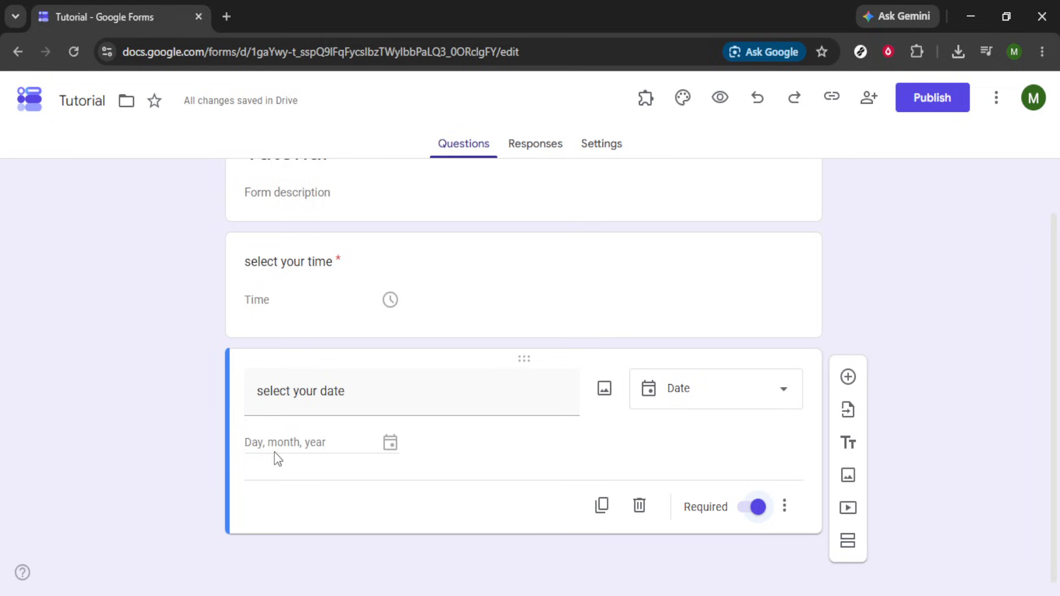
scroll(653, 424, up, 1)
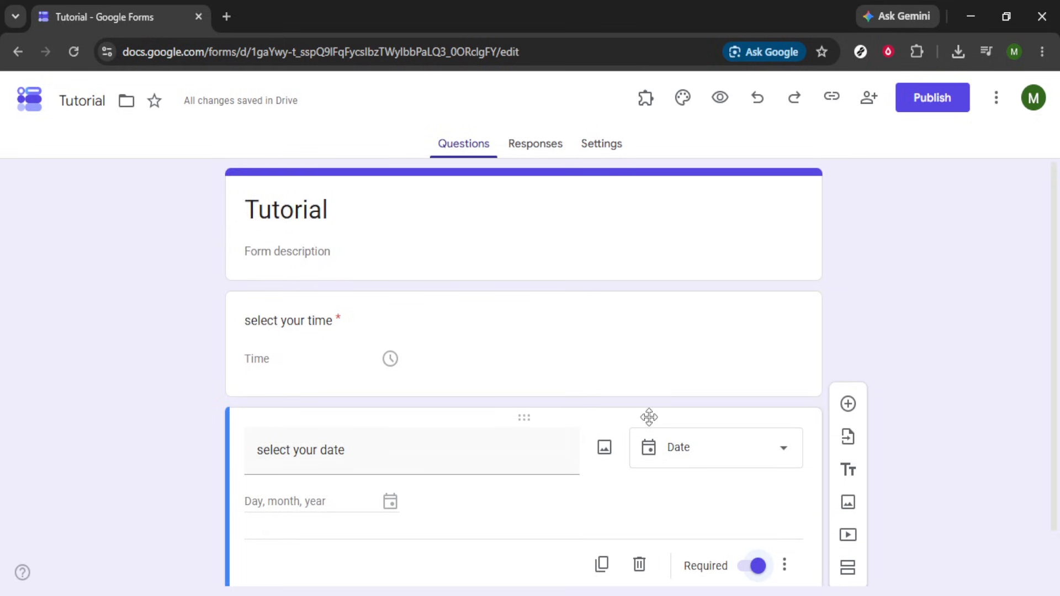